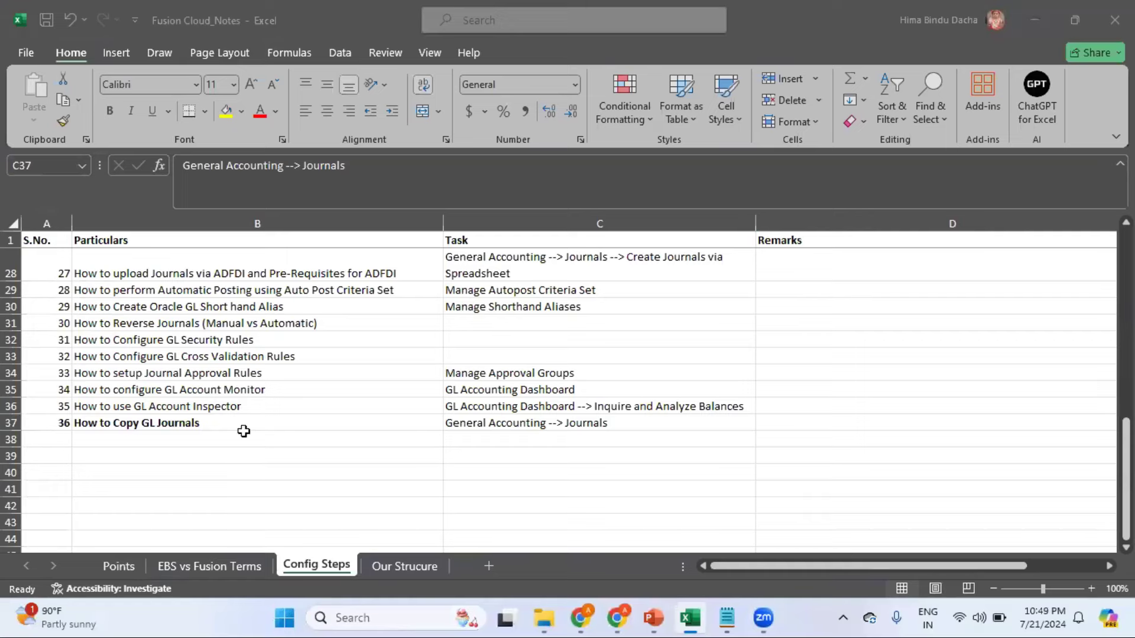
Review the How to Copy GL Journals guide for the journal-copy navigation path.
{"action": "left_click", "coordinate": [152, 424]}
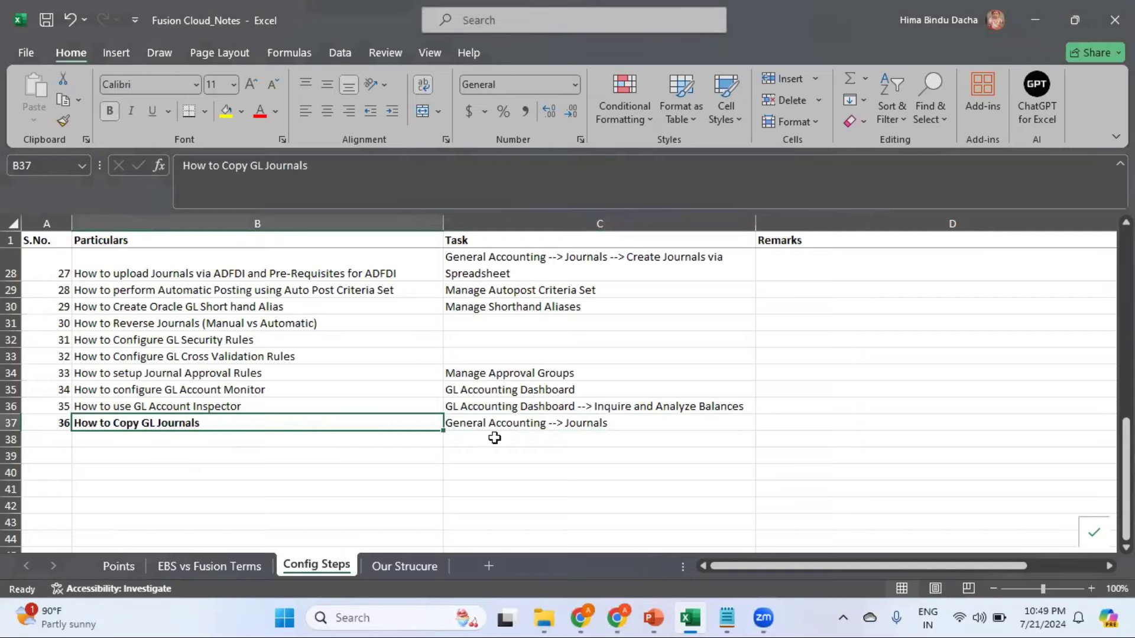
{"action": "left_click", "coordinate": [555, 434]}
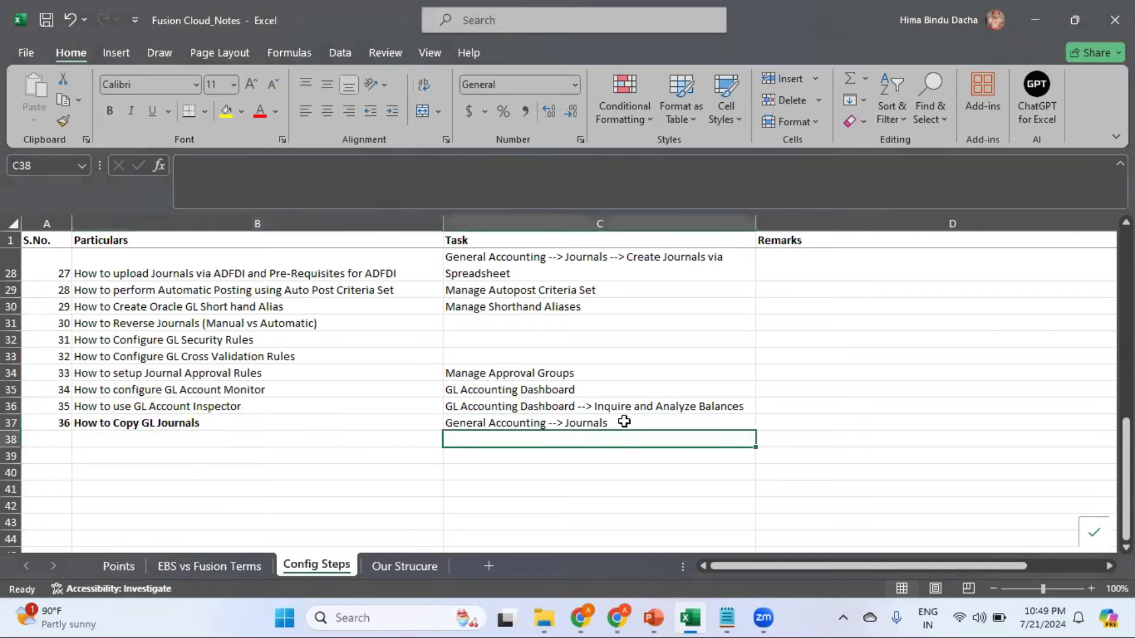
{"action": "left_click", "coordinate": [618, 422]}
In Journals, go to Manage Journals and search the Jul-24 journals.
{"action": "mouse_move", "coordinate": [619, 619]}
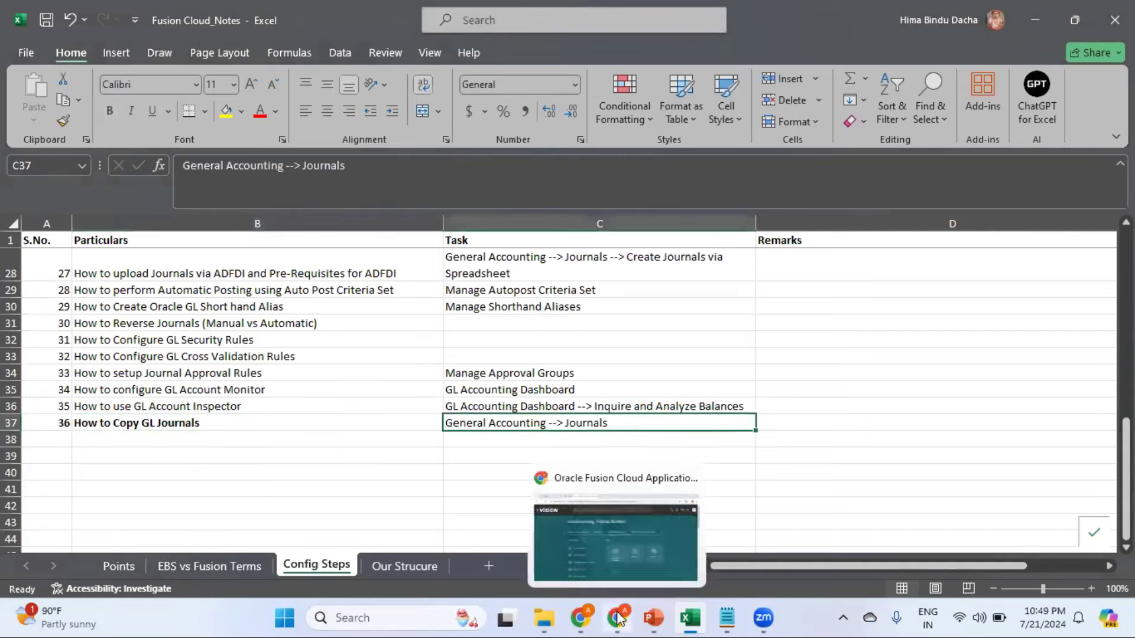
{"action": "left_click", "coordinate": [659, 573]}
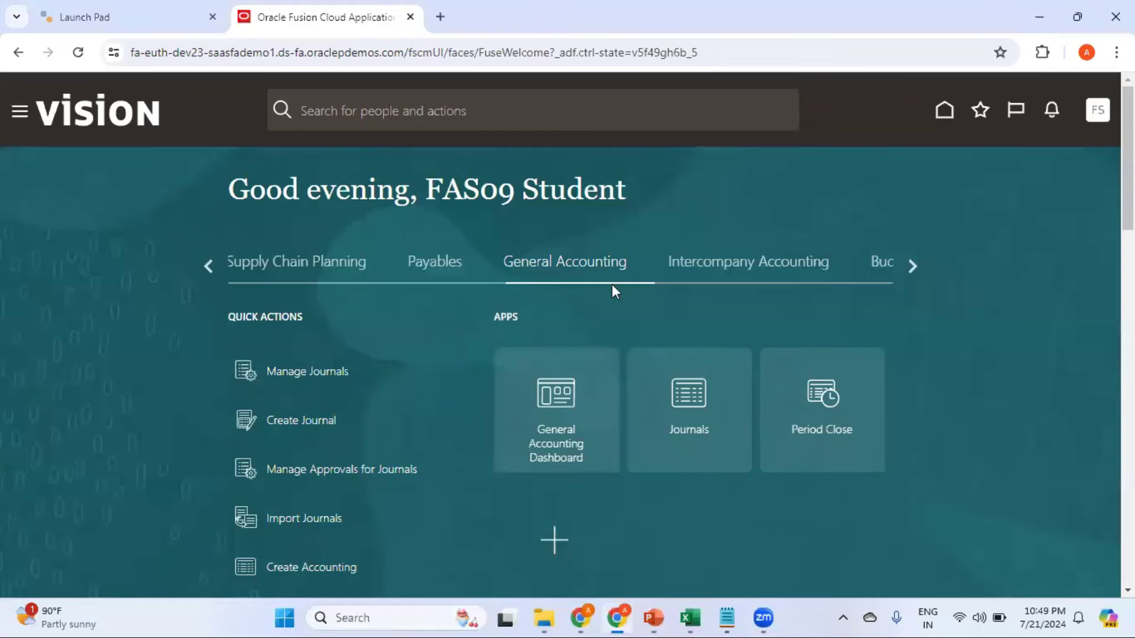
{"action": "left_click", "coordinate": [687, 396]}
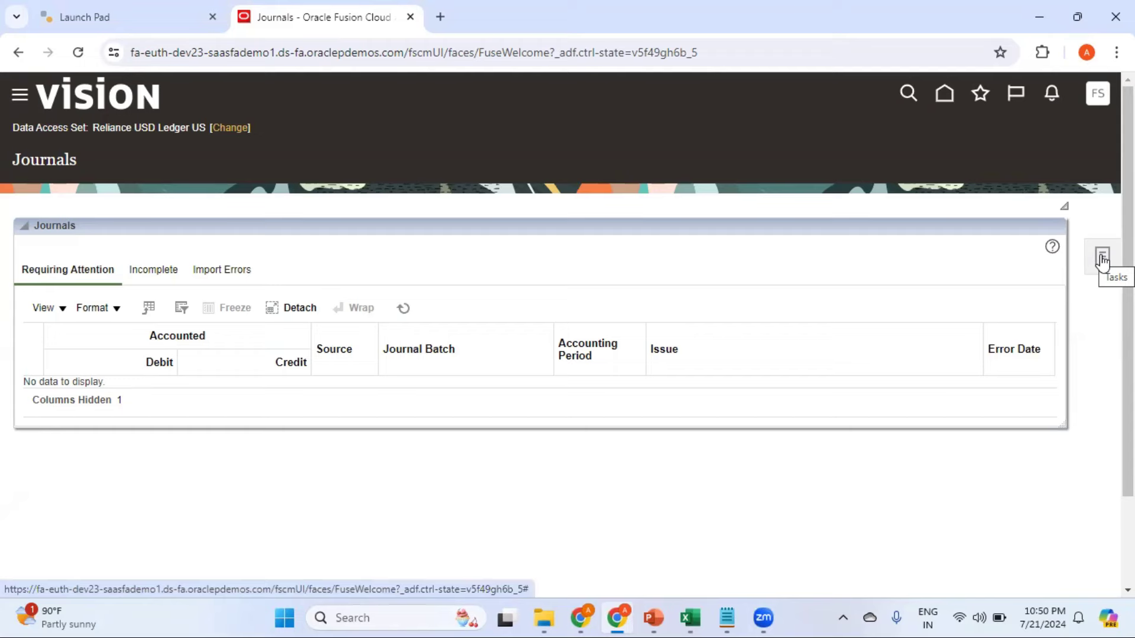
{"action": "left_click", "coordinate": [1102, 260]}
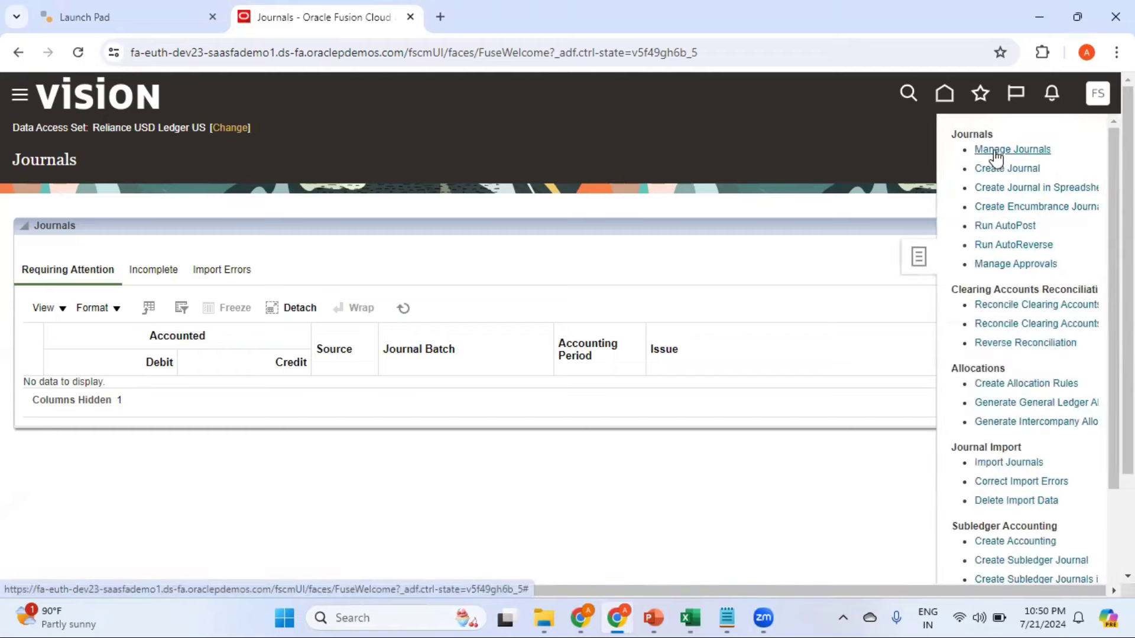
{"action": "left_click", "coordinate": [995, 151]}
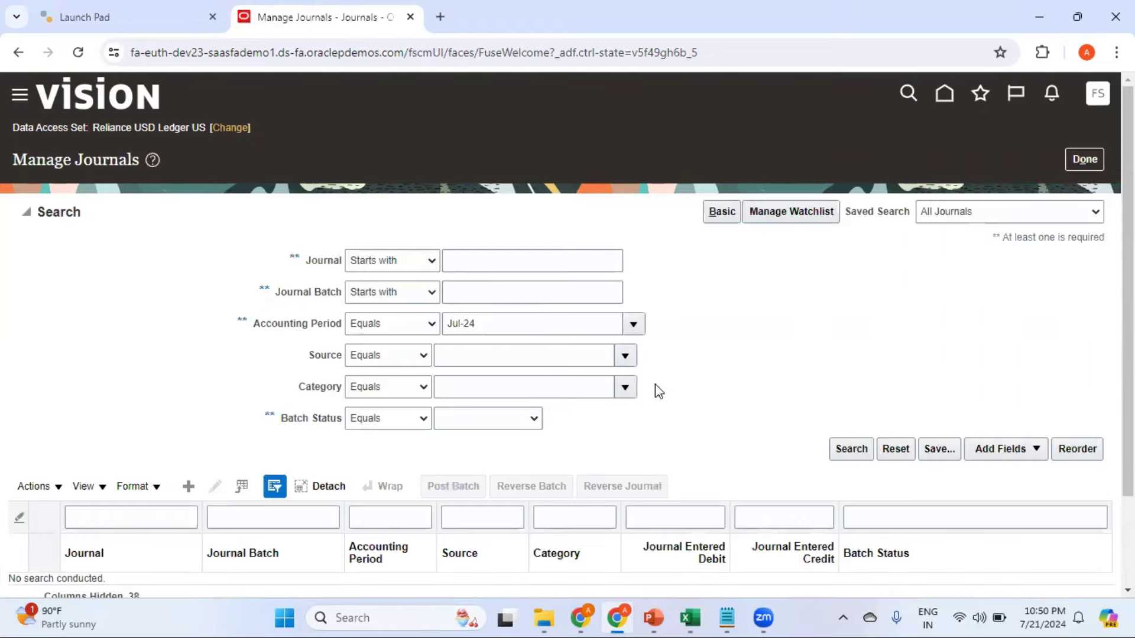
{"action": "left_click", "coordinate": [857, 452]}
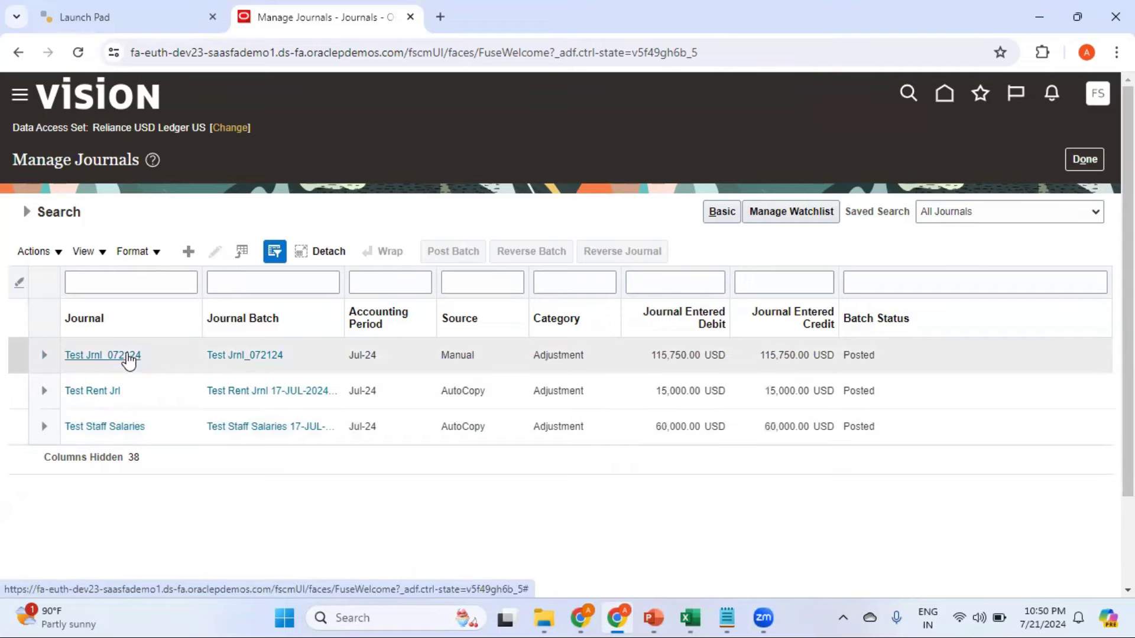
Open Test Jrnl_072124 and scroll through its six lines totalling 115,750.00 USD.
{"action": "left_click", "coordinate": [130, 359]}
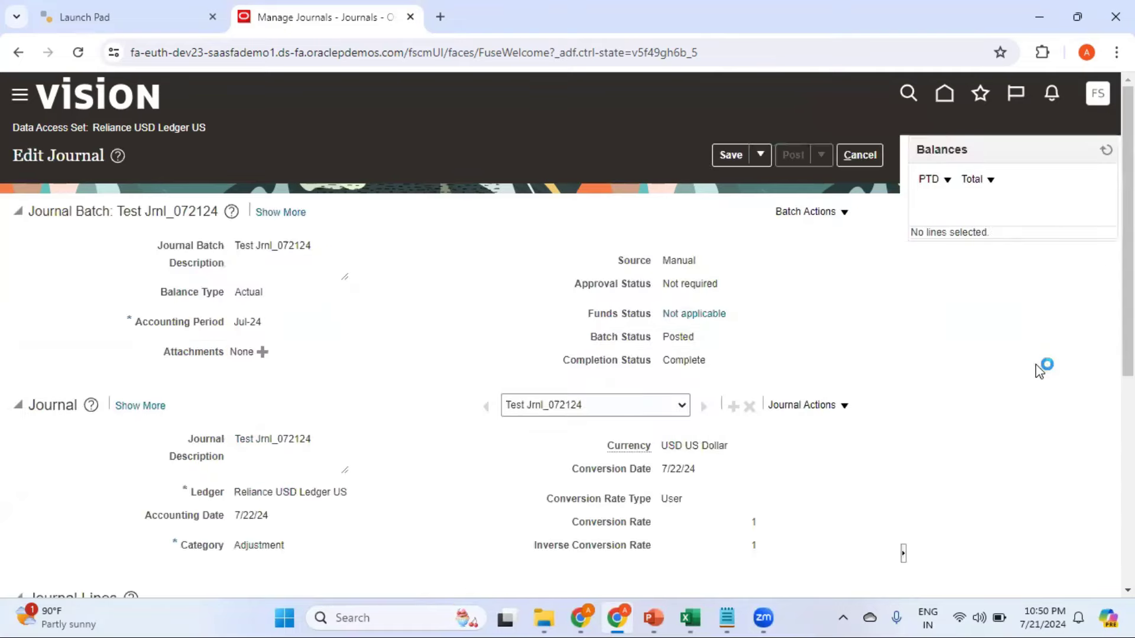
{"action": "scroll", "coordinate": [887, 438], "scroll_direction": "down", "scroll_amount": 5}
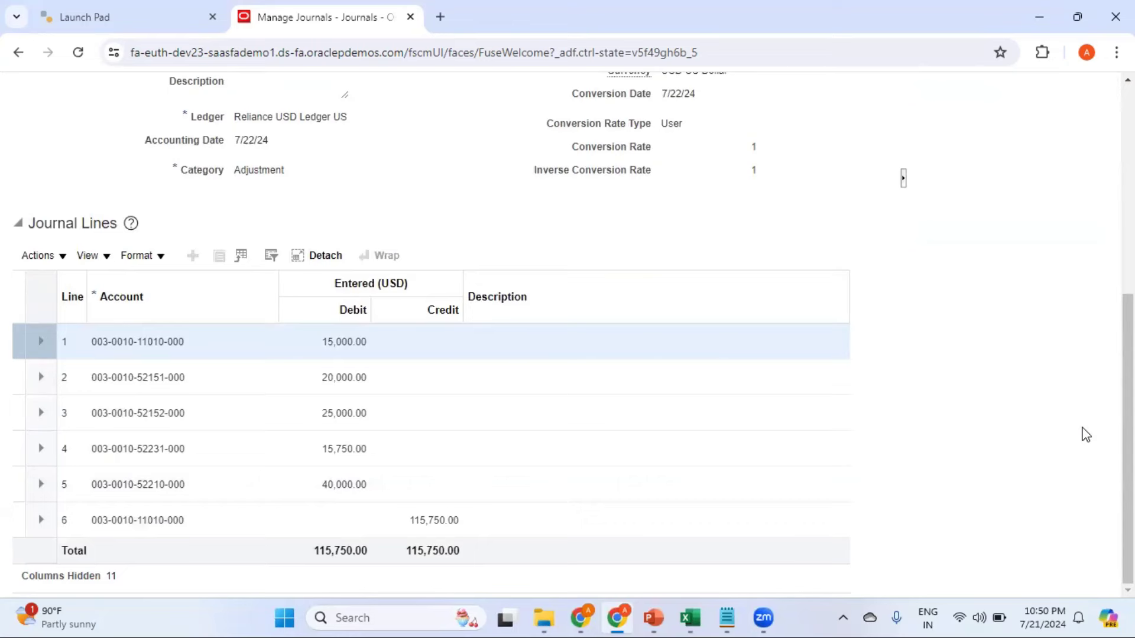
{"action": "scroll", "coordinate": [567, 335], "scroll_direction": "up", "scroll_amount": 6}
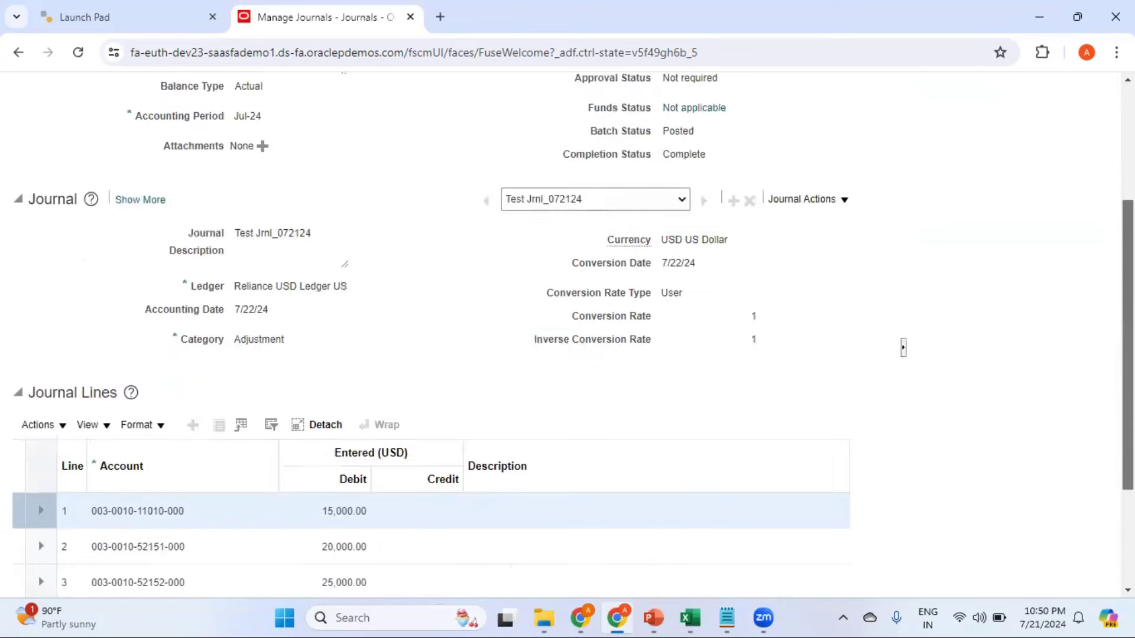
{"action": "scroll", "coordinate": [568, 335], "scroll_direction": "down", "scroll_amount": 5}
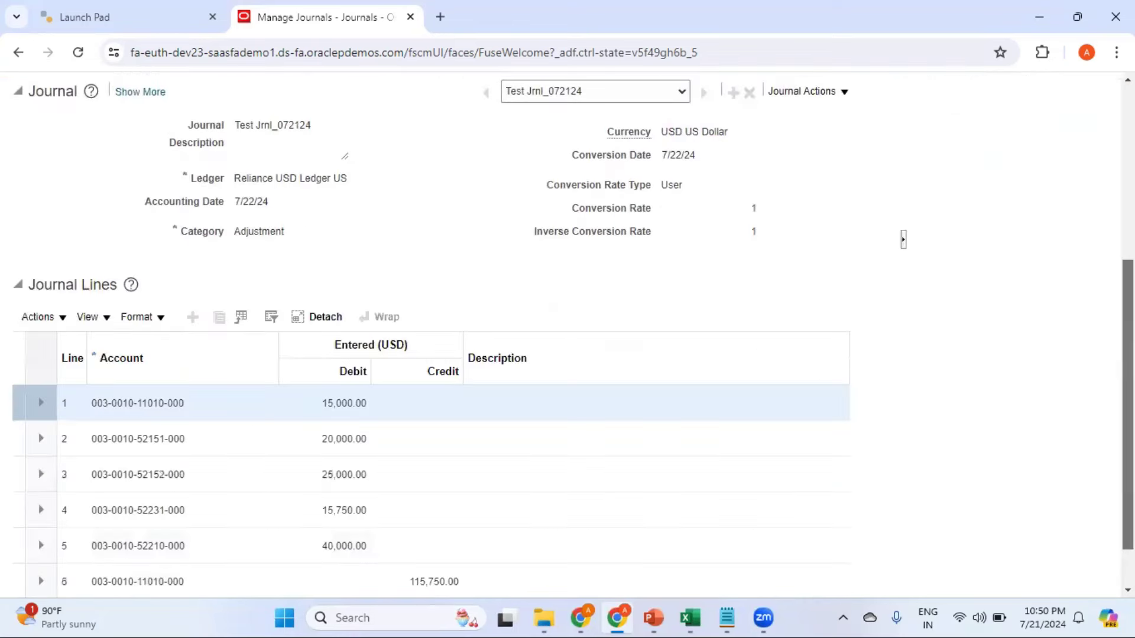
{"action": "scroll", "coordinate": [817, 213], "scroll_direction": "up", "scroll_amount": 6}
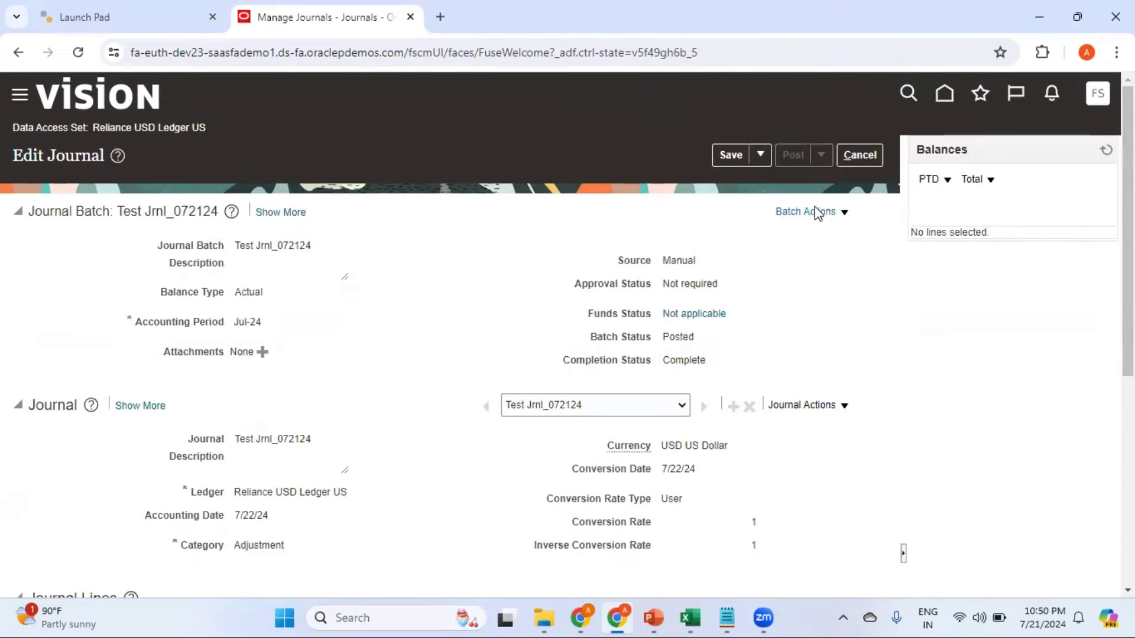
Copy the posted journal batch and rename the new batch 'Test Batch for Auto Copy'.
{"action": "left_click", "coordinate": [817, 213]}
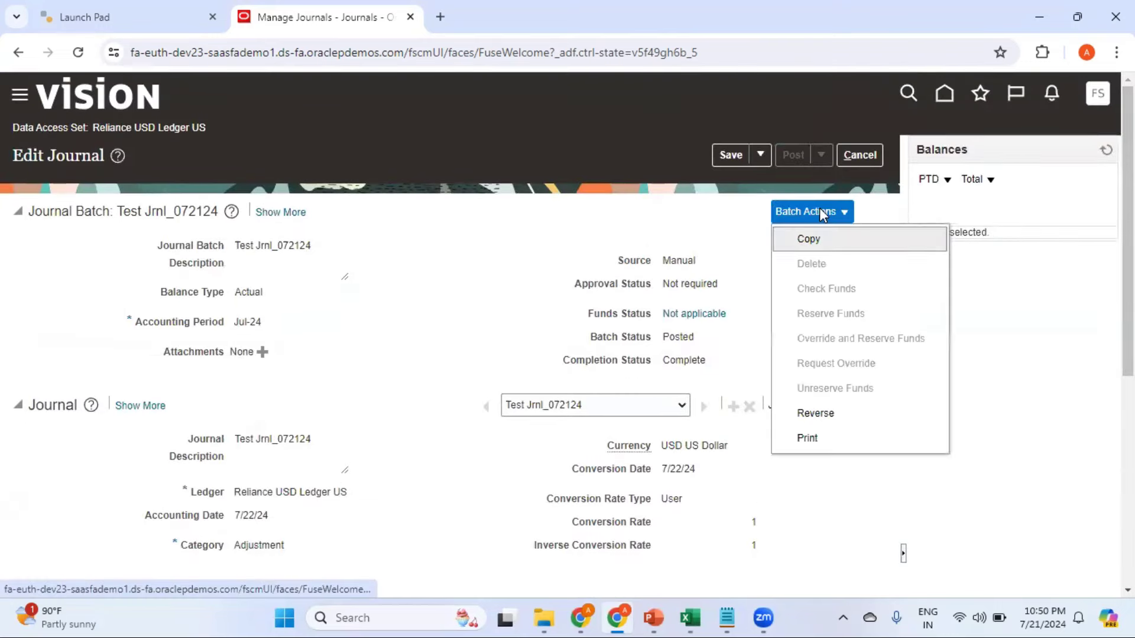
{"action": "left_click", "coordinate": [815, 240]}
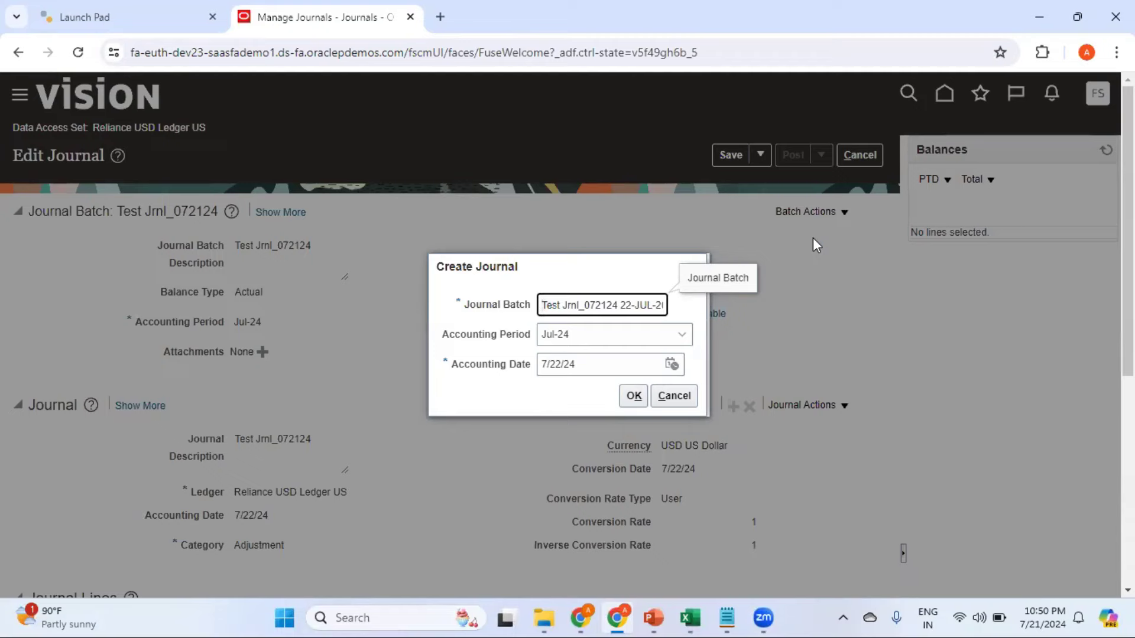
{"action": "key", "text": "shift+Right"}
{"action": "key", "text": "shift+Right"}
{"action": "key", "text": "shift+Right"}
{"action": "key", "text": "shift+Right"}
{"action": "key", "text": "shift+Right"}
{"action": "key", "text": "shift+Right"}
{"action": "key", "text": "shift+Right"}
{"action": "key", "text": "shift+Right"}
{"action": "key", "text": "shift+Right"}
{"action": "key", "text": "shift+Right"}
{"action": "key", "text": "shift+Right"}
{"action": "key", "text": "shift+Right"}
{"action": "key", "text": "shift+Right"}
{"action": "key", "text": "shift+Right"}
{"action": "key", "text": "shift+Right"}
{"action": "key", "text": "shift+Right"}
{"action": "key", "text": "shift+Right"}
{"action": "key", "text": "shift+Right"}
{"action": "key", "text": "shift+Right"}
{"action": "key", "text": "shift+Right"}
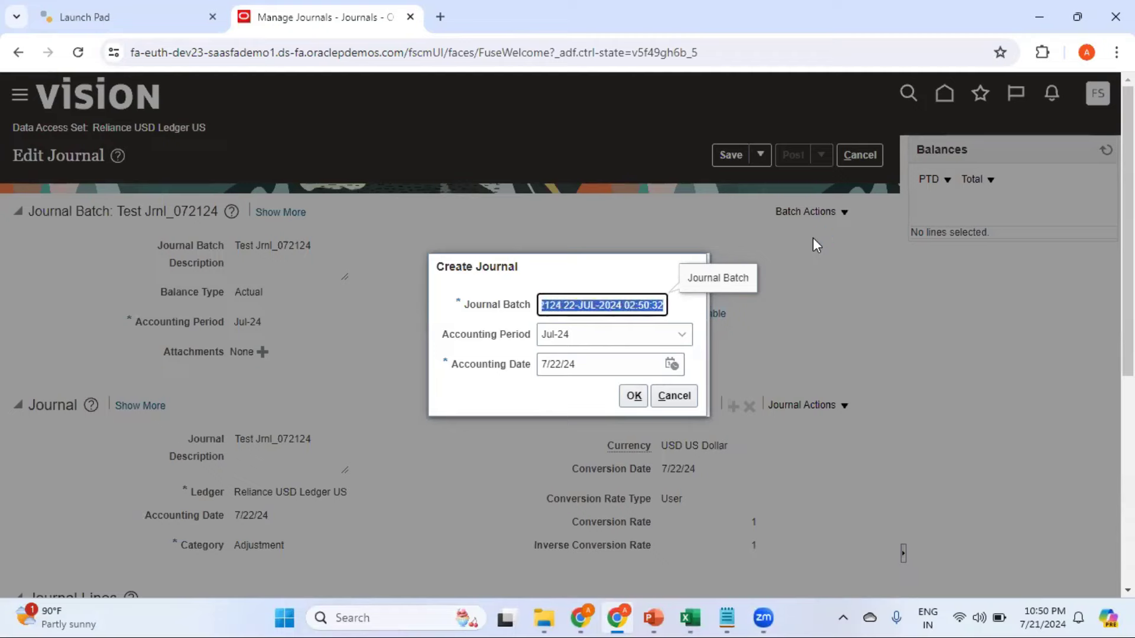
{"action": "key", "text": "Right"}
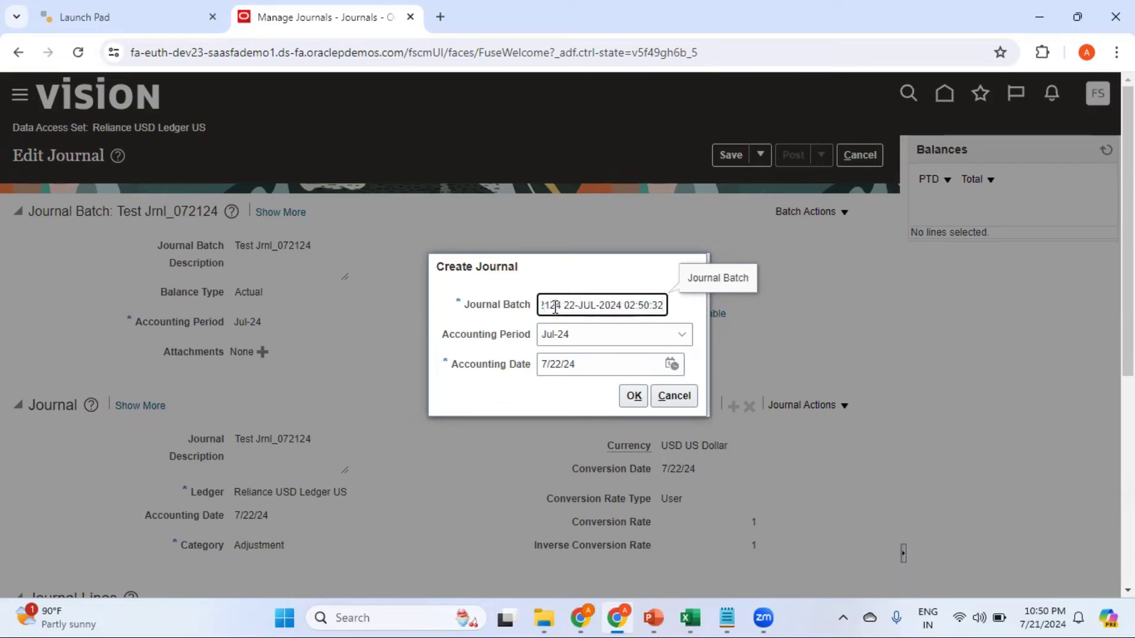
{"action": "key", "text": "BackSpace"}
{"action": "key", "text": "BackSpace"}
{"action": "key", "text": "BackSpace"}
{"action": "key", "text": "BackSpace"}
{"action": "key", "text": "BackSpace"}
{"action": "key", "text": "BackSpace"}
{"action": "key", "text": "BackSpace"}
{"action": "key", "text": "BackSpace"}
{"action": "key", "text": "BackSpace"}
{"action": "key", "text": "BackSpace"}
{"action": "key", "text": "BackSpace"}
{"action": "key", "text": "BackSpace"}
{"action": "key", "text": "BackSpace"}
{"action": "key", "text": "BackSpace"}
{"action": "key", "text": "BackSpace"}
{"action": "key", "text": "BackSpace"}
{"action": "key", "text": "BackSpace"}
{"action": "key", "text": "BackSpace"}
{"action": "key", "text": "BackSpace"}
{"action": "key", "text": "BackSpace"}
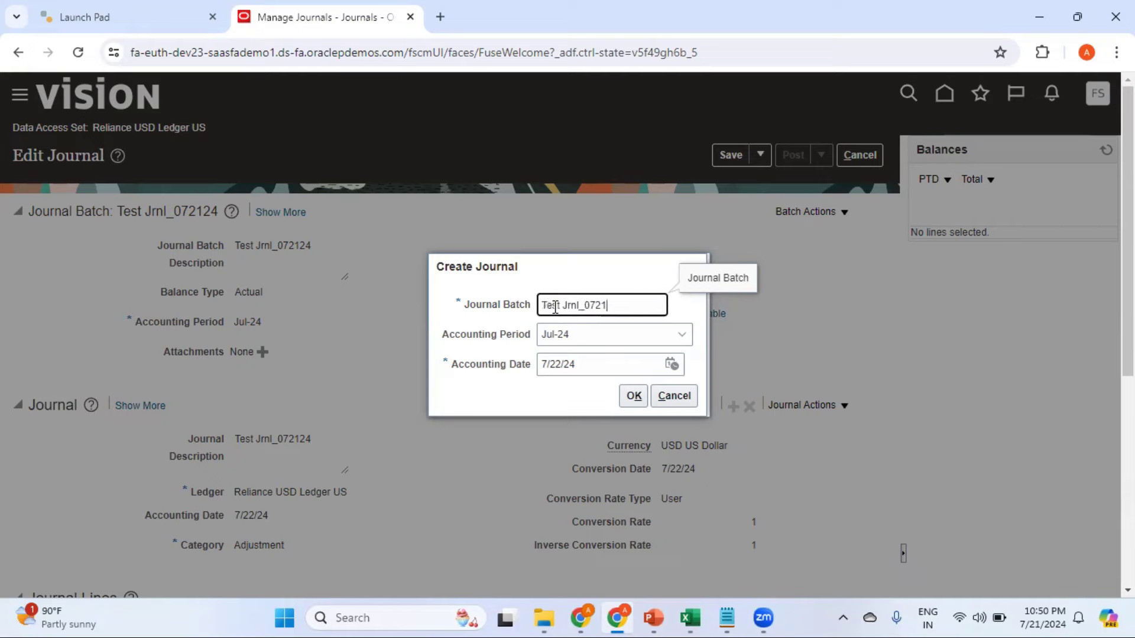
{"action": "key", "text": "BackSpace"}
{"action": "key", "text": "BackSpace"}
{"action": "key", "text": "BackSpace"}
{"action": "key", "text": "BackSpace"}
{"action": "key", "text": "BackSpace"}
{"action": "key", "text": "BackSpace"}
{"action": "key", "text": "BackSpace"}
{"action": "key", "text": "BackSpace"}
{"action": "key", "text": "BackSpace"}
{"action": "key", "text": "BackSpace"}
{"action": "key", "text": "BackSpace"}
{"action": "key", "text": "BackSpace"}
{"action": "key", "text": "BackSpace"}
{"action": "key", "text": "BackSpace"}
{"action": "type", "text": "Test Batch for Auto Co"}
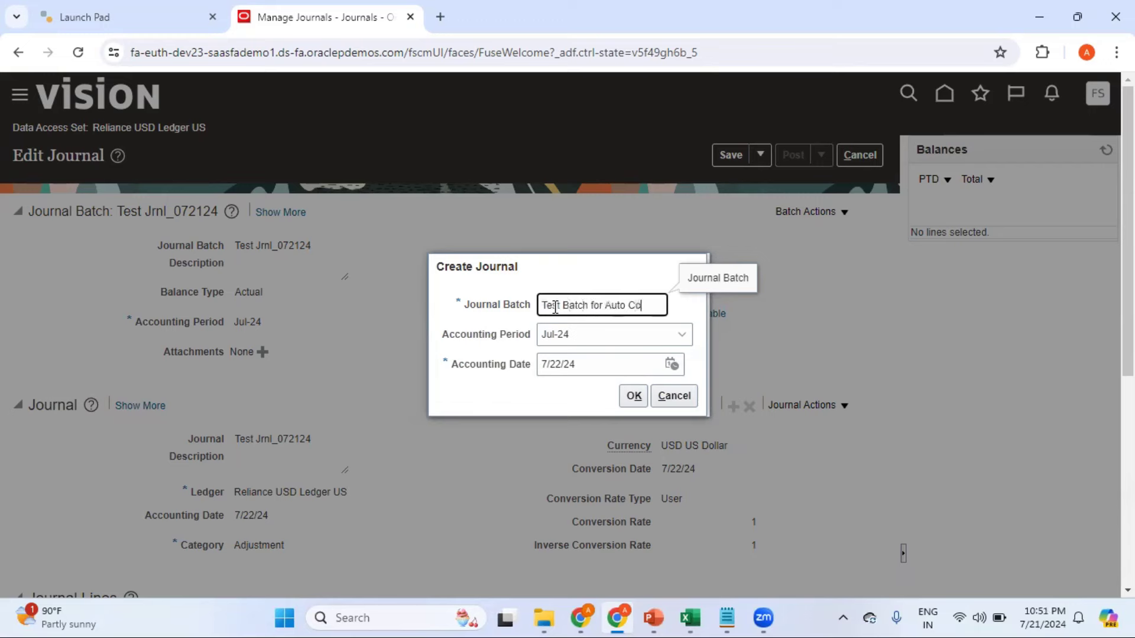
{"action": "type", "text": "py"}
Keep period Jul-24 and accounting date 7/22/24, then confirm the copy.
{"action": "left_click", "coordinate": [682, 335]}
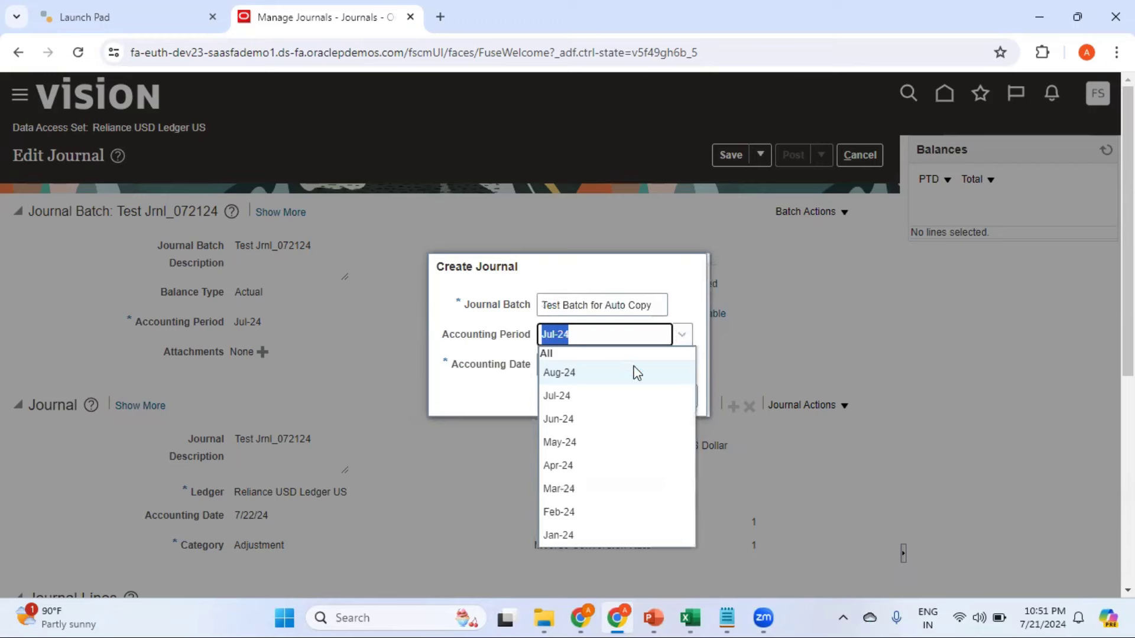
{"action": "left_click", "coordinate": [563, 398]}
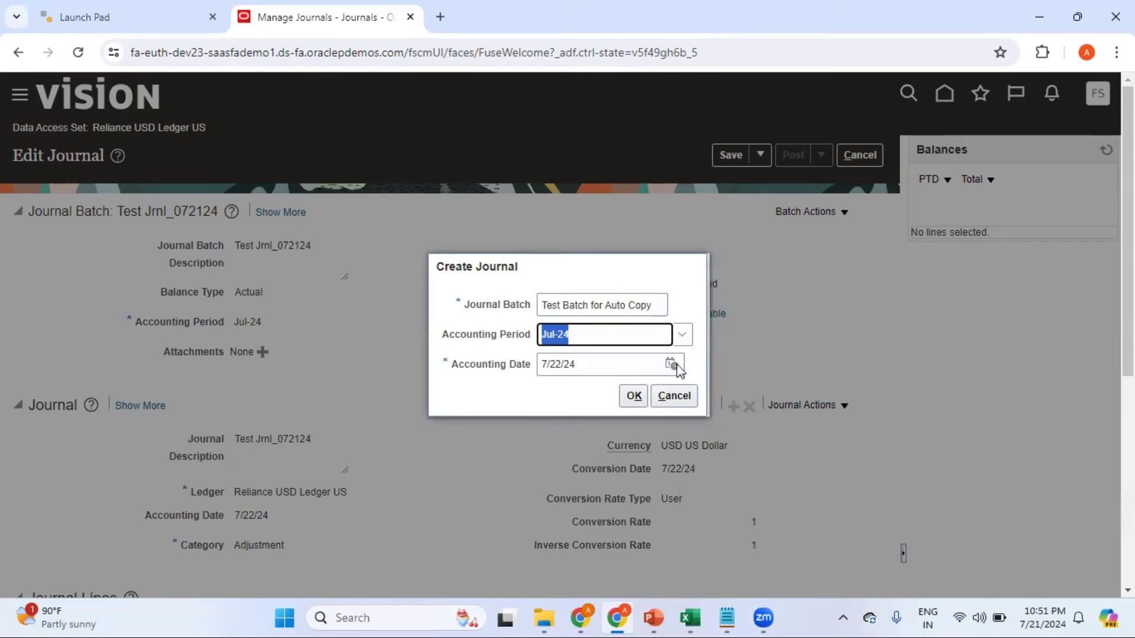
{"action": "left_click", "coordinate": [672, 364]}
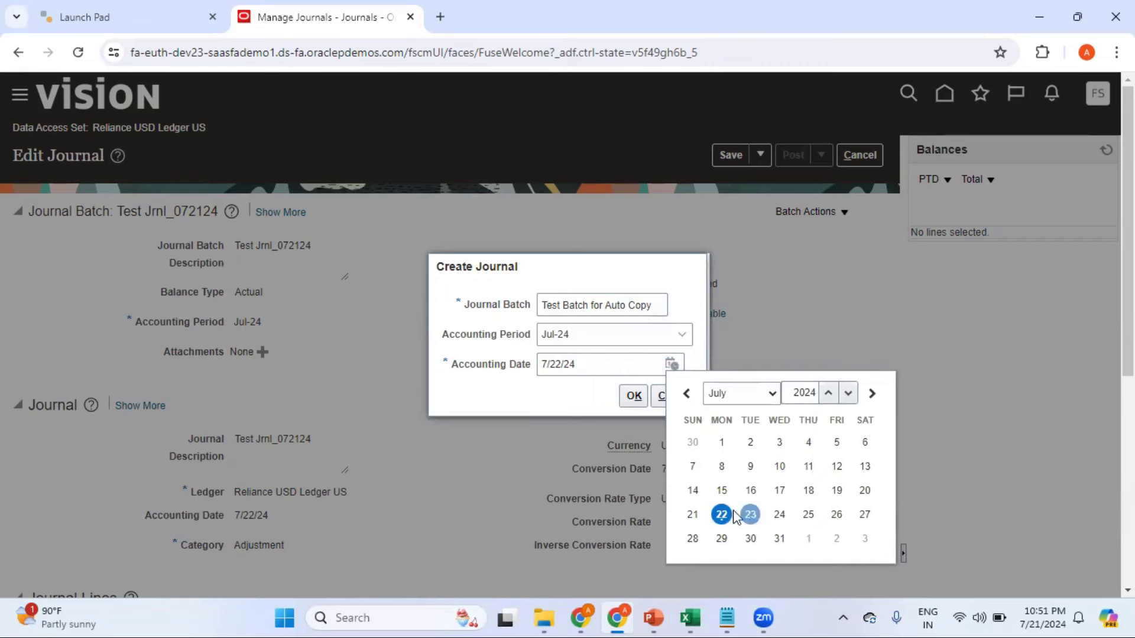
{"action": "left_click", "coordinate": [527, 398]}
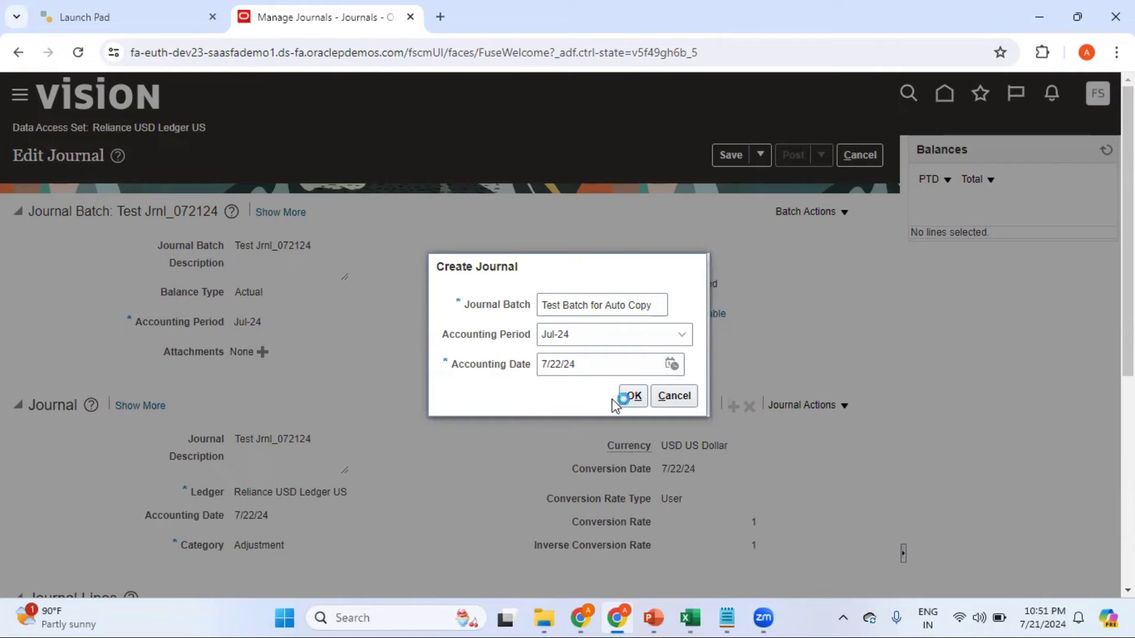
{"action": "left_click", "coordinate": [633, 397]}
{"action": "left_click", "coordinate": [633, 397]}
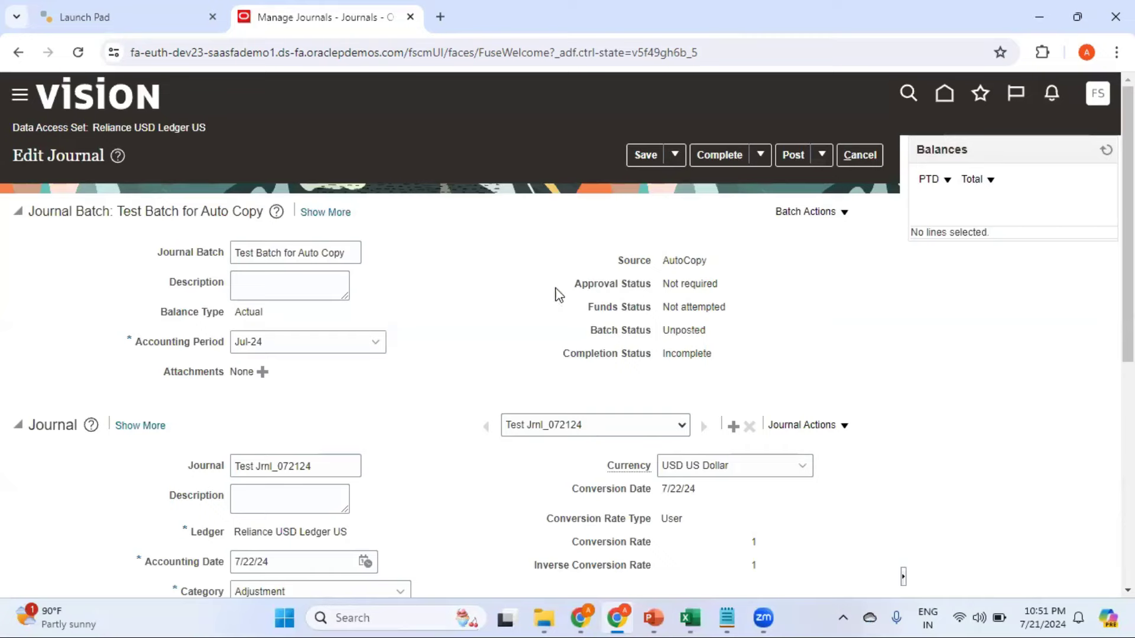
{"action": "left_click", "coordinate": [860, 160]}
{"action": "scroll", "coordinate": [567, 331], "scroll_direction": "down", "scroll_amount": 5}
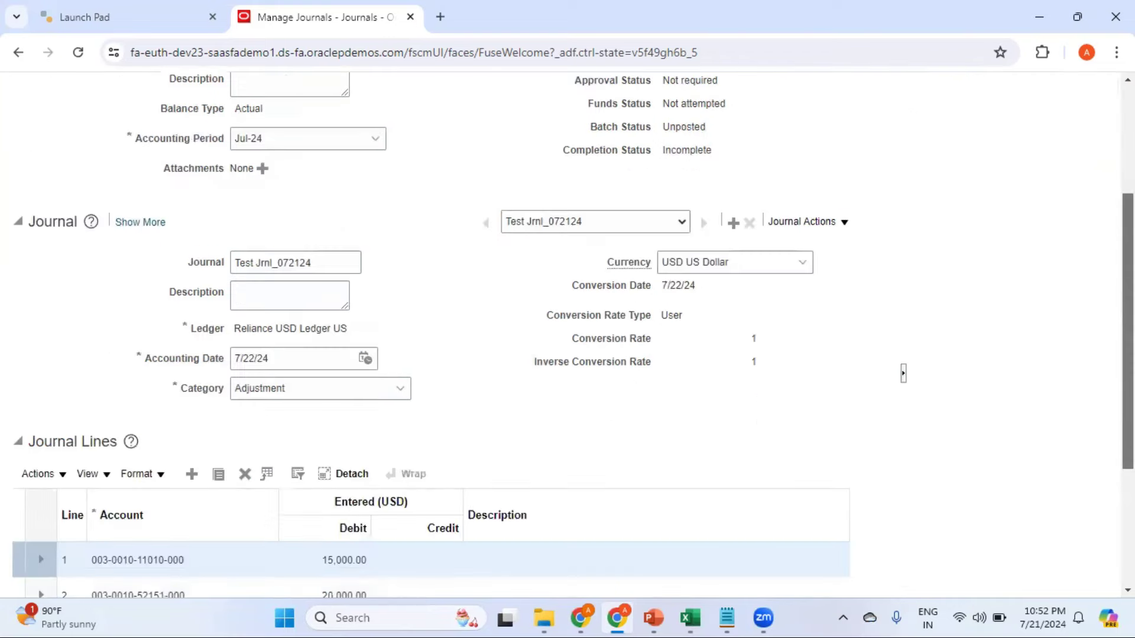
{"action": "scroll", "coordinate": [568, 331], "scroll_direction": "up", "scroll_amount": 4}
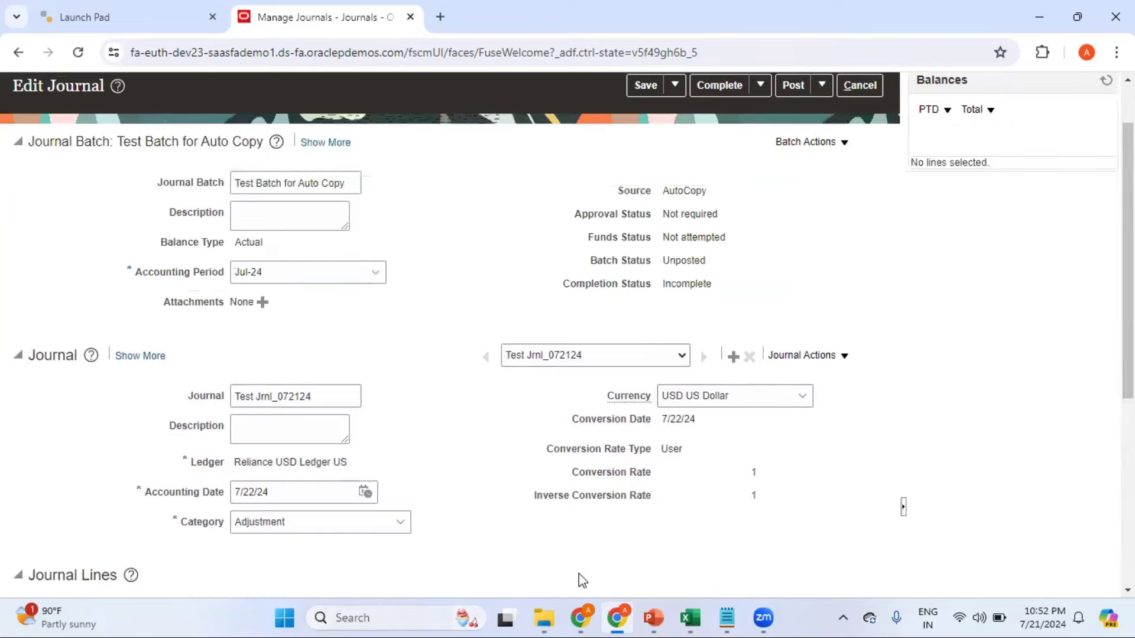
{"action": "scroll", "coordinate": [250, 544], "scroll_direction": "down", "scroll_amount": 4}
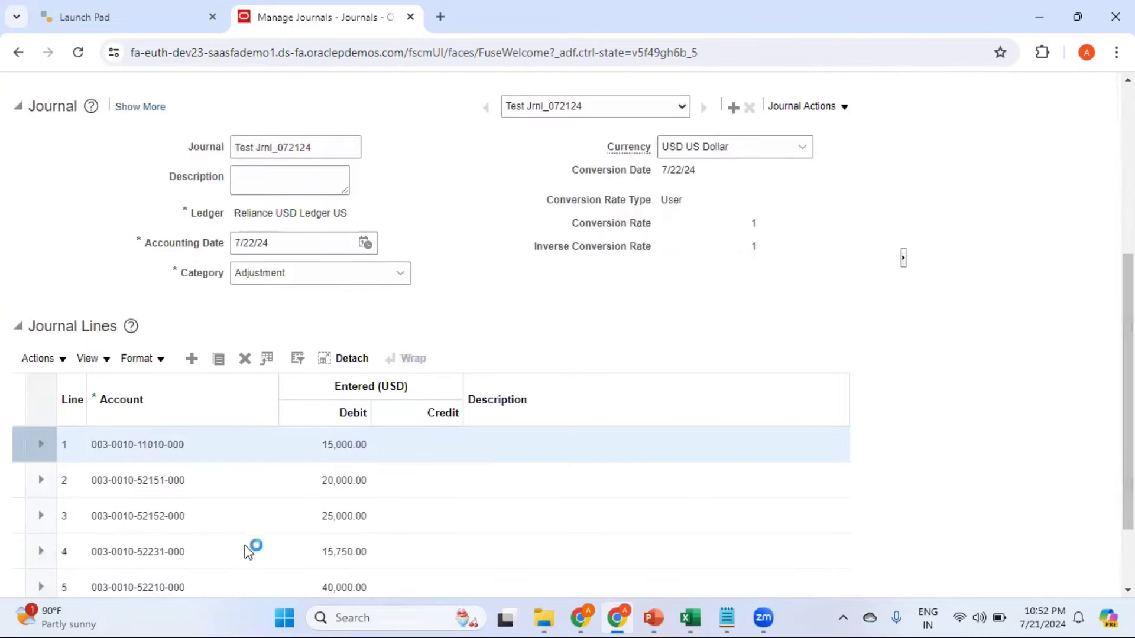
{"action": "scroll", "coordinate": [798, 273], "scroll_direction": "up", "scroll_amount": 5}
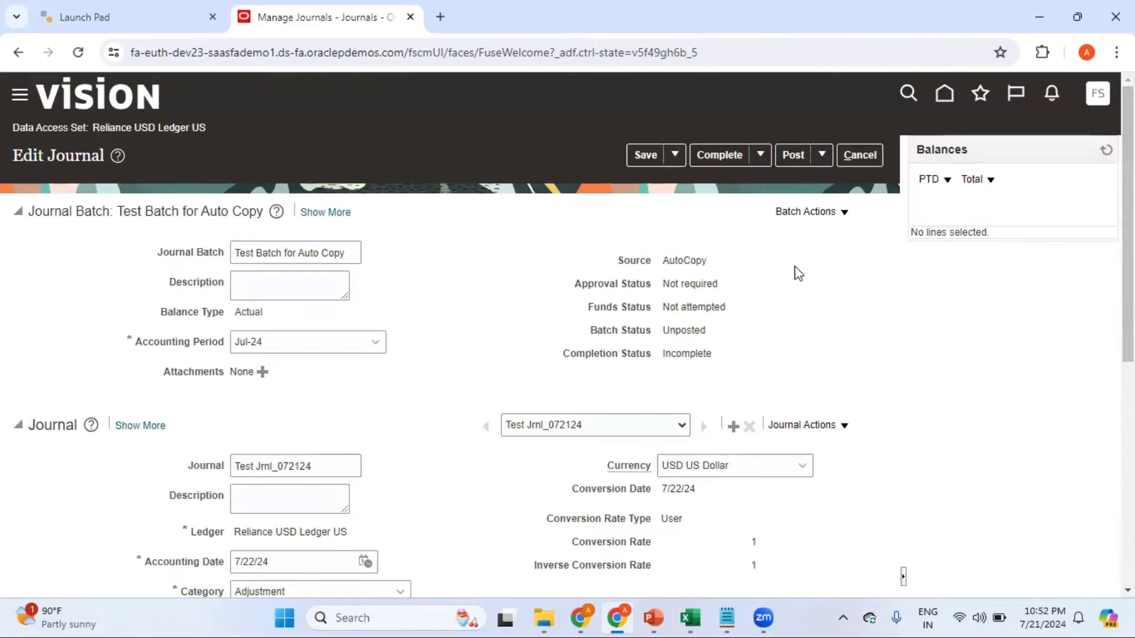
Post Test Batch for Auto Copy and refresh balances until Batch Status shows Posted.
{"action": "left_click", "coordinate": [794, 155]}
{"action": "left_click", "coordinate": [796, 152]}
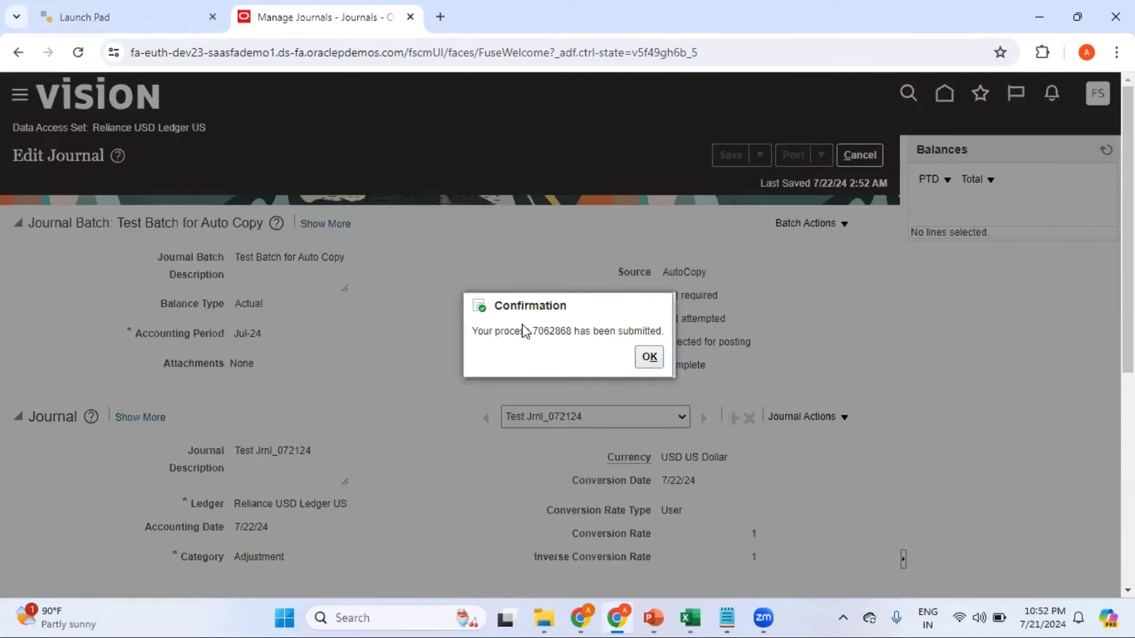
{"action": "left_click", "coordinate": [649, 357]}
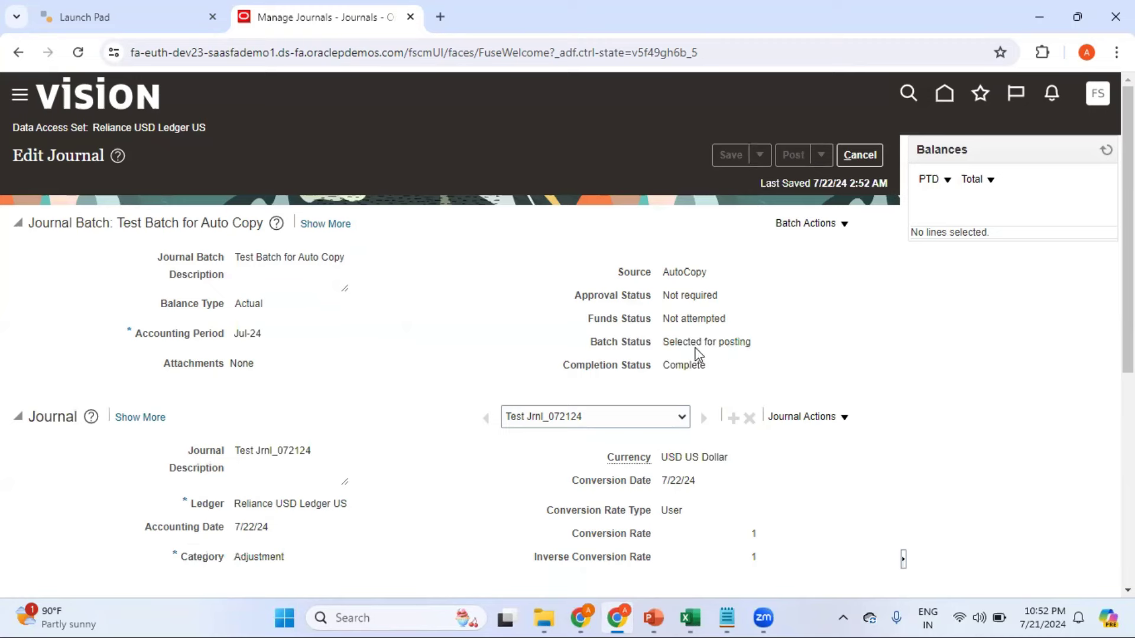
{"action": "left_click", "coordinate": [1103, 150]}
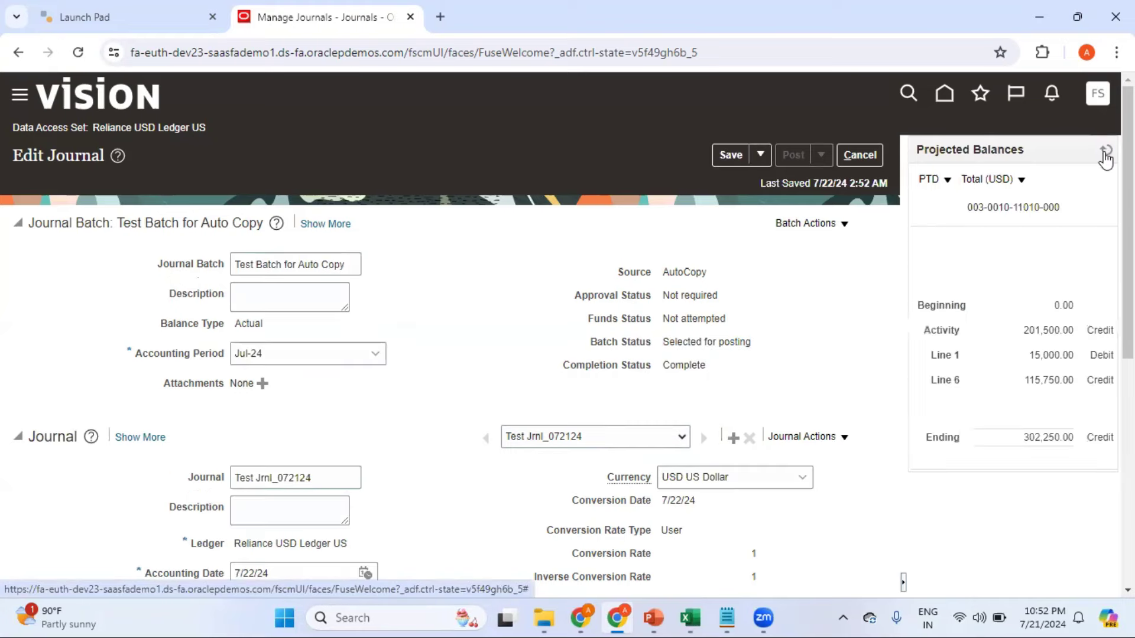
{"action": "left_click", "coordinate": [1105, 152]}
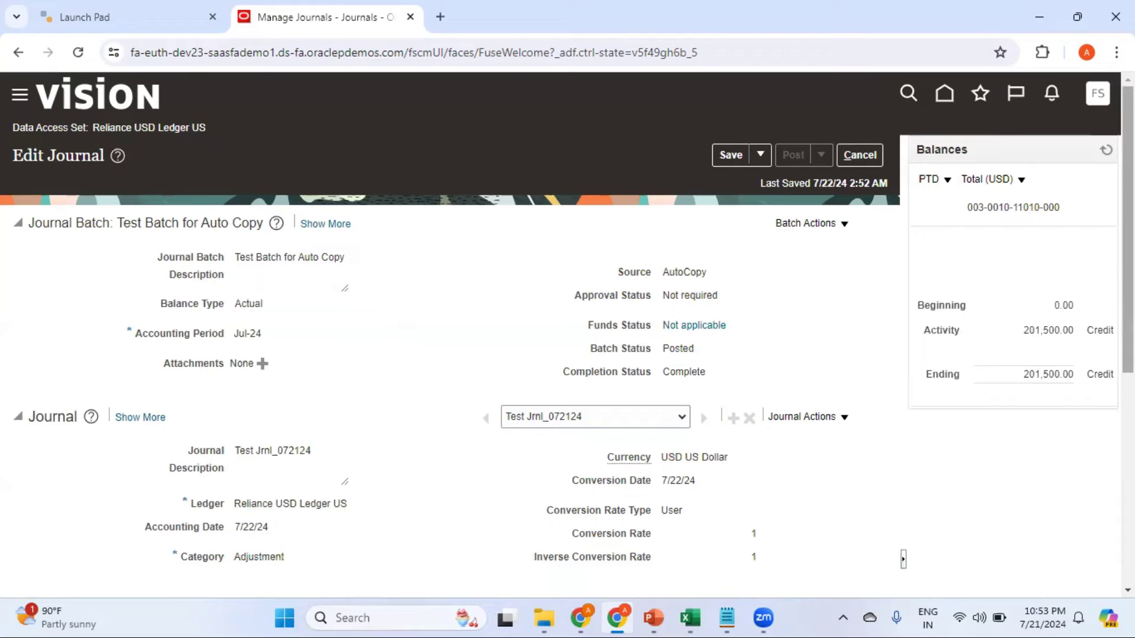
{"action": "scroll", "coordinate": [568, 331], "scroll_direction": "down", "scroll_amount": 6}
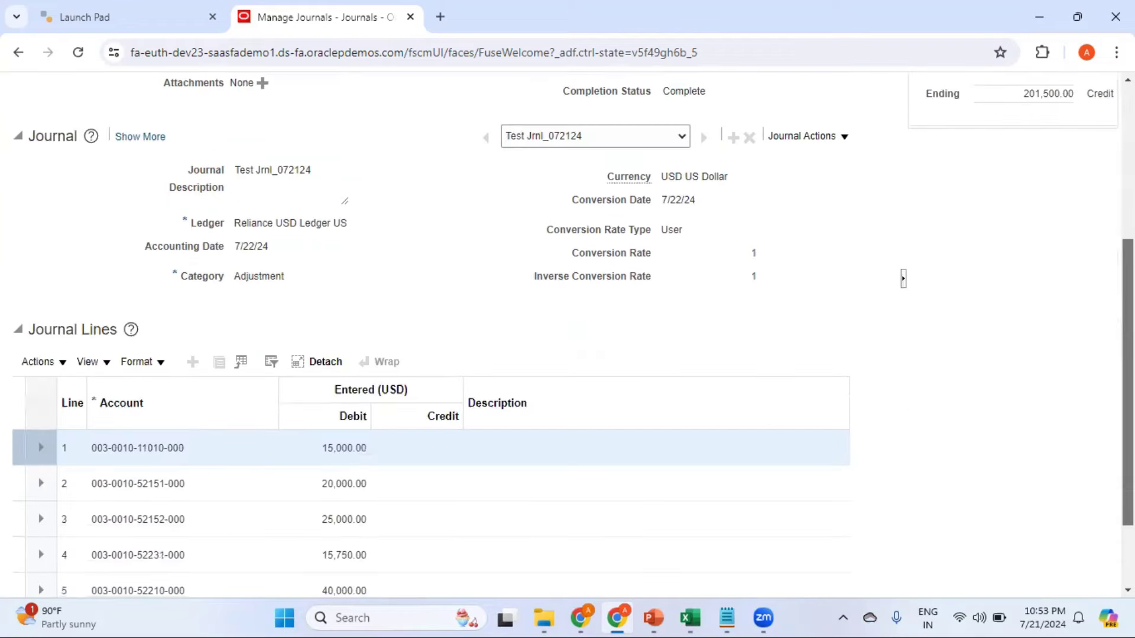
{"action": "scroll", "coordinate": [567, 331], "scroll_direction": "up", "scroll_amount": 6}
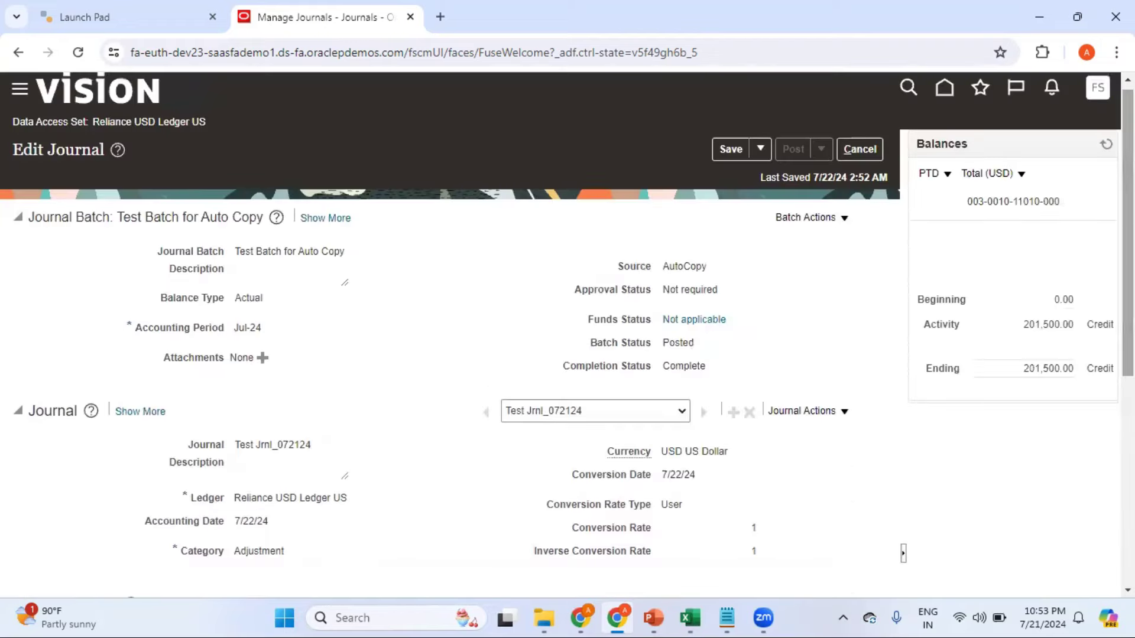